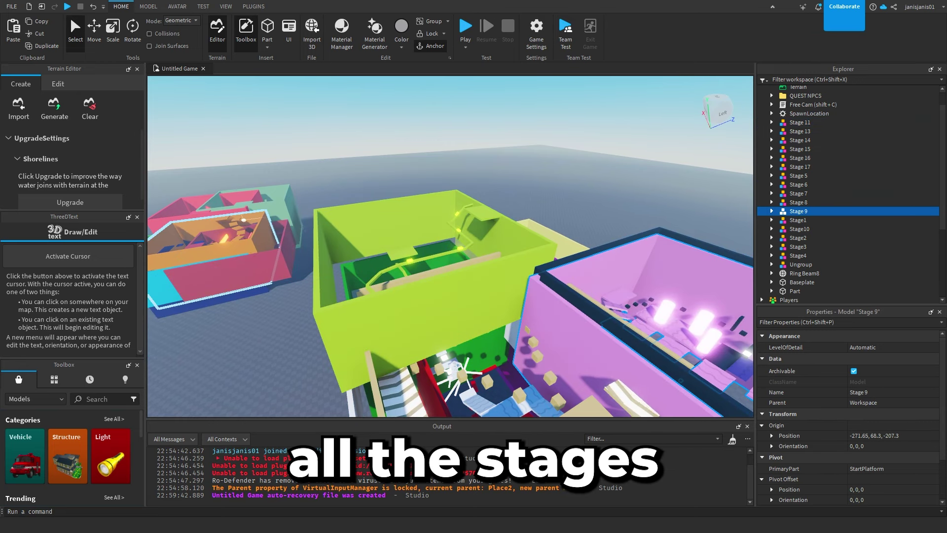
# Step: Select the Stage3 model in the Explorer and fly the camera to it with F
pyautogui.click(798, 247)
pyautogui.press('f')
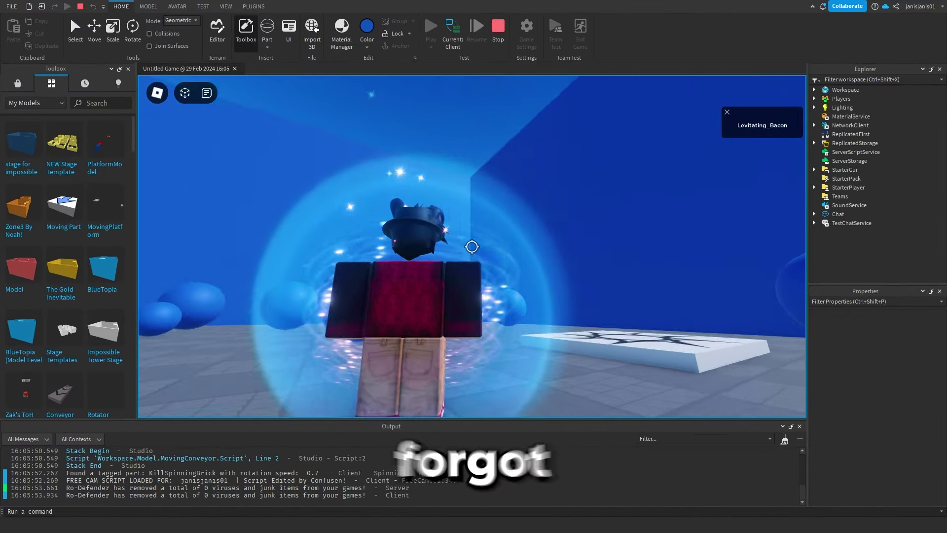
# Step: Walk the avatar around the blue ball pit, orbiting the camera and enabling Shift-lock
pyautogui.scroll(-5, 471, 246)
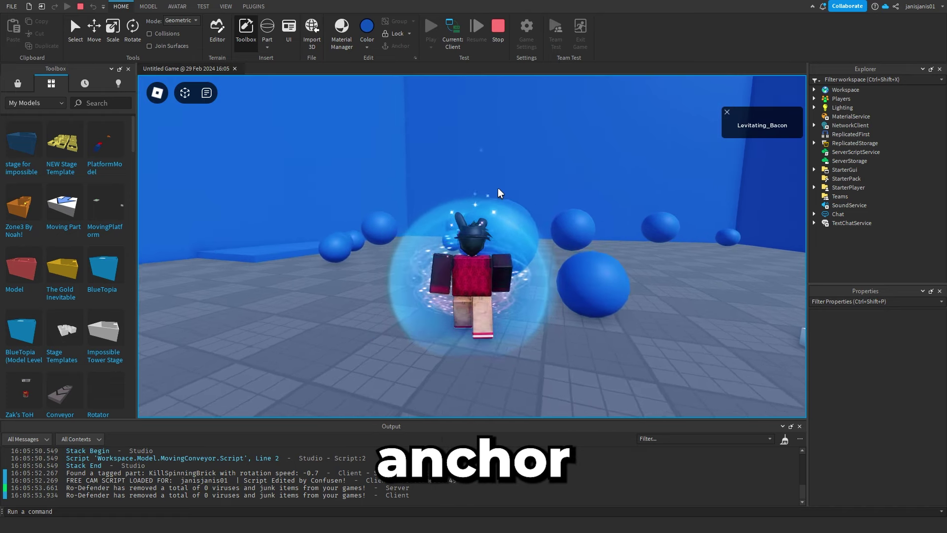
pyautogui.press('d')
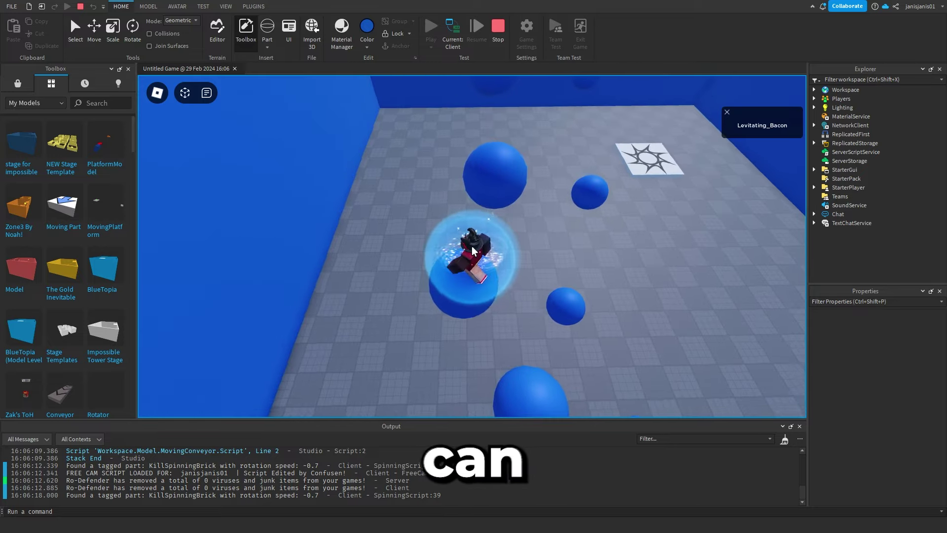
pyautogui.moveTo(472, 250); pyautogui.dragTo(471, 236, button='right')
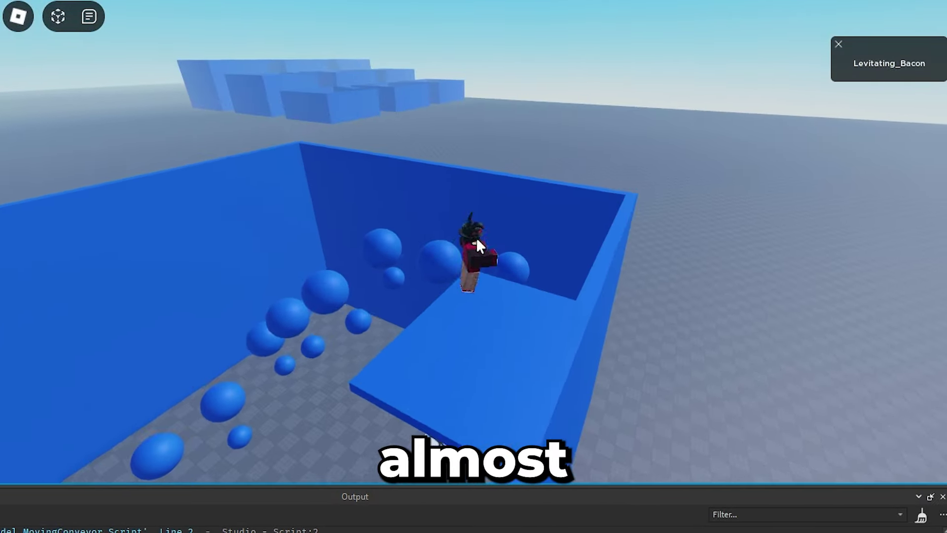
pyautogui.press('shift')
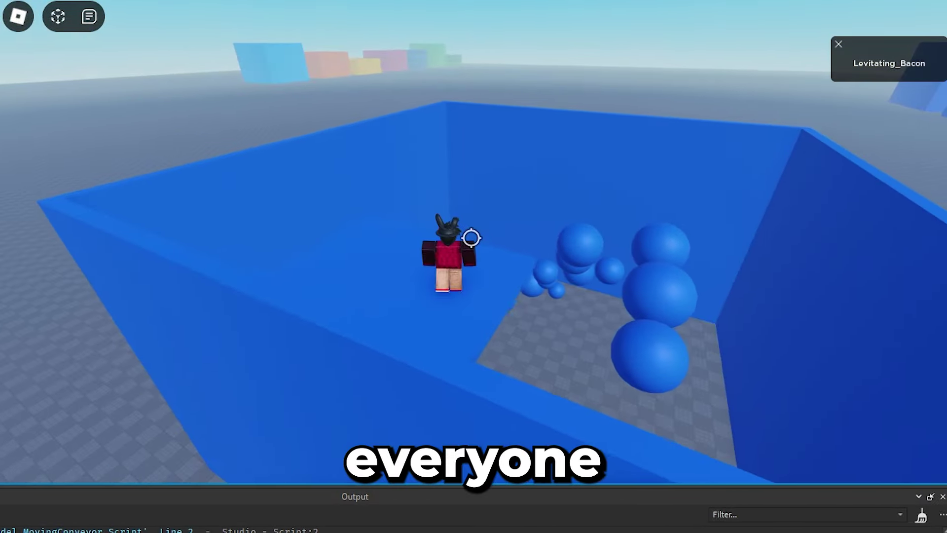
pyautogui.scroll(3, 471, 238)
pyautogui.scroll(-3, 471, 238)
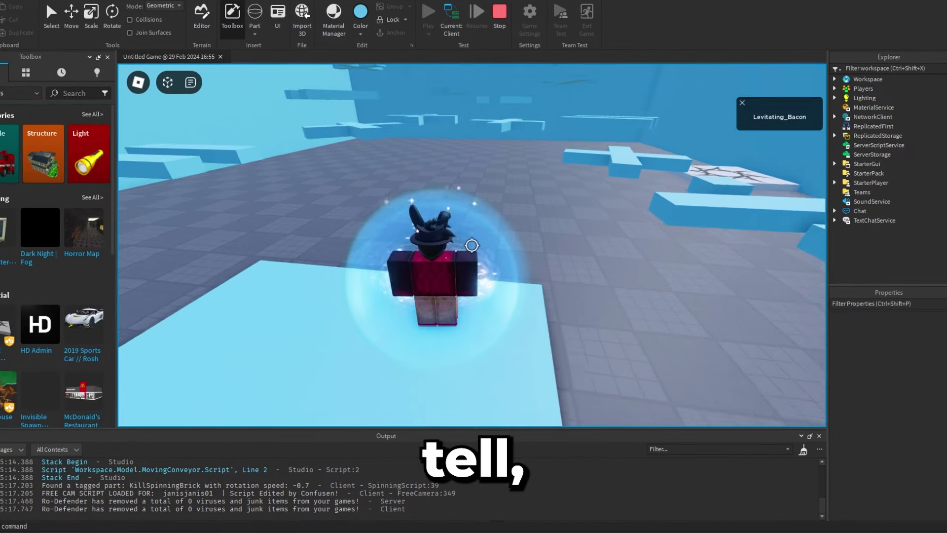
# Step: Run the avatar across the light-blue maths-symbol platforms to the stage end with Shift-lock
pyautogui.press('shift')
pyautogui.scroll(-5, 471, 245)
pyautogui.scroll(3, 472, 245)
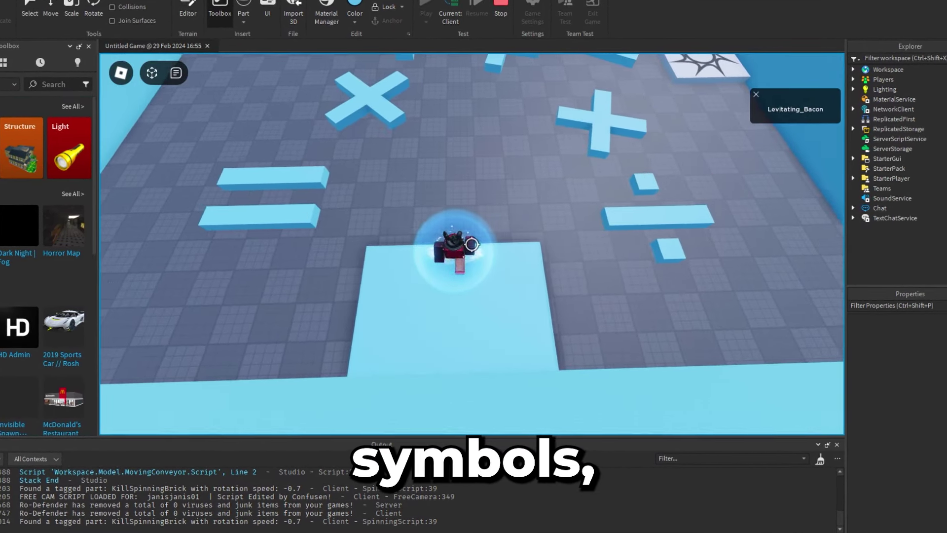
pyautogui.press('d')
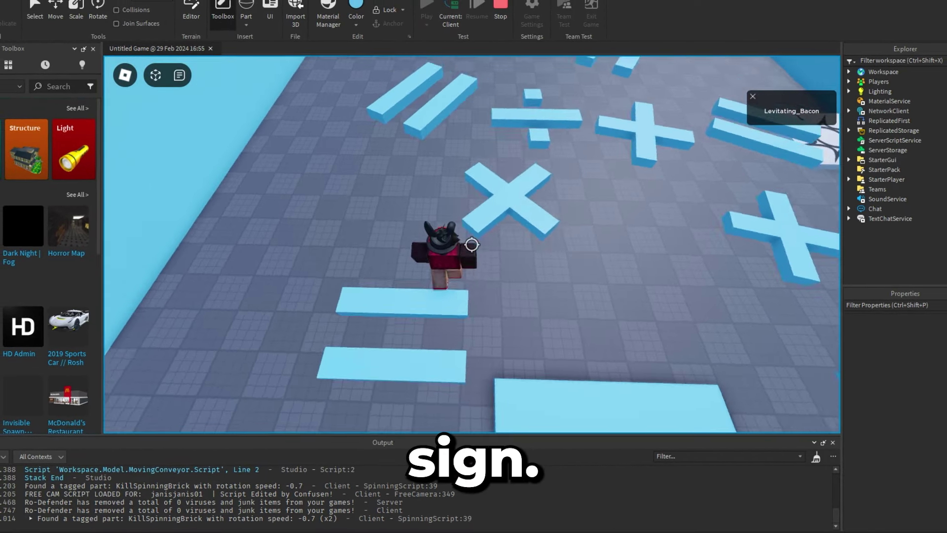
pyautogui.press('shift')
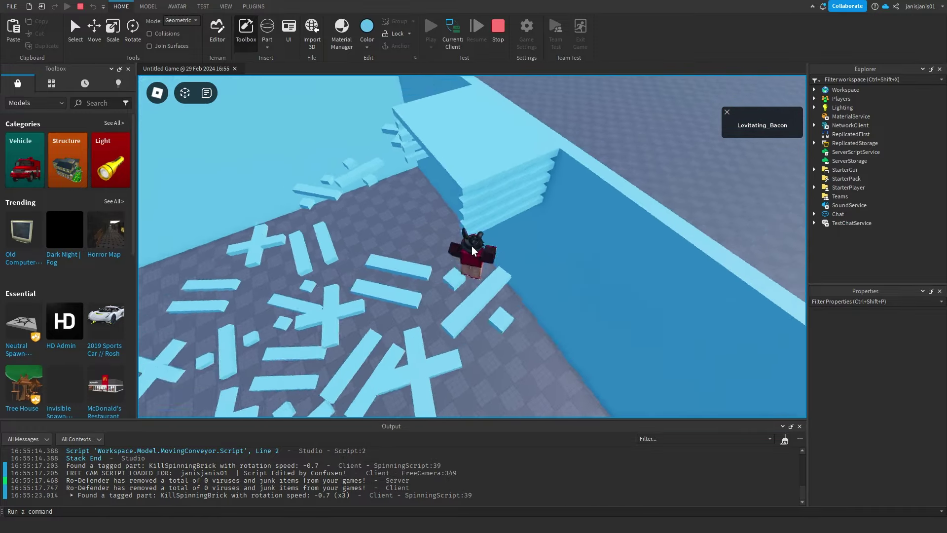
pyautogui.press('shift')
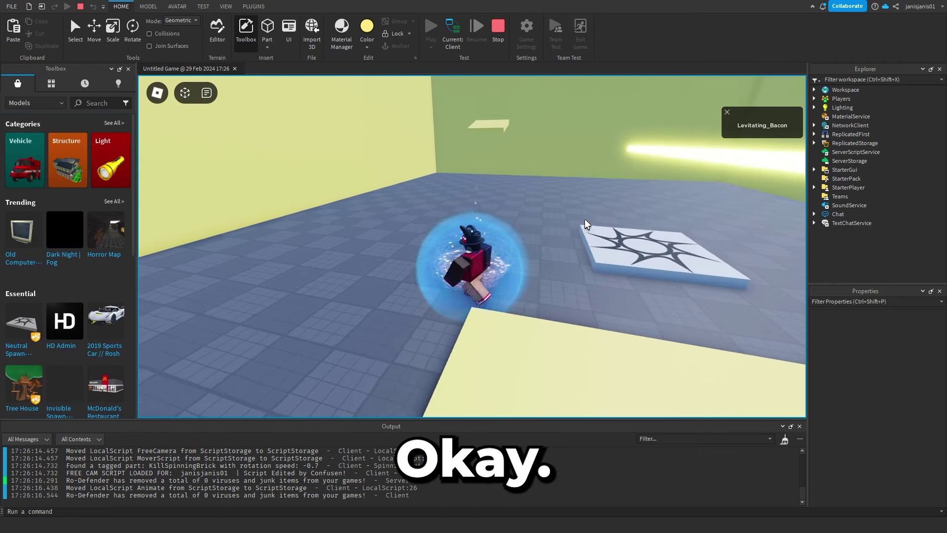
# Step: Walk the avatar through yellow Stage 4 past the wedges onto the yellow pad
pyautogui.press('w')
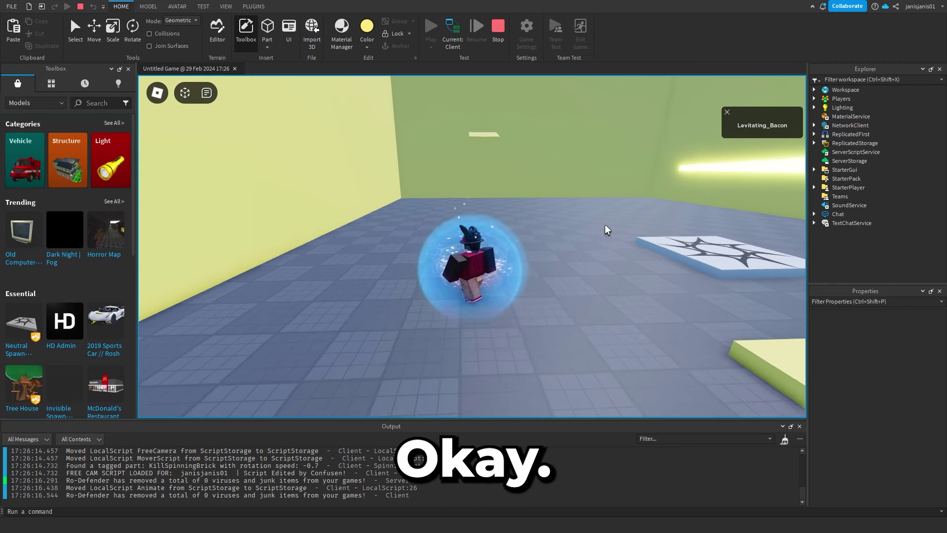
pyautogui.press('w')
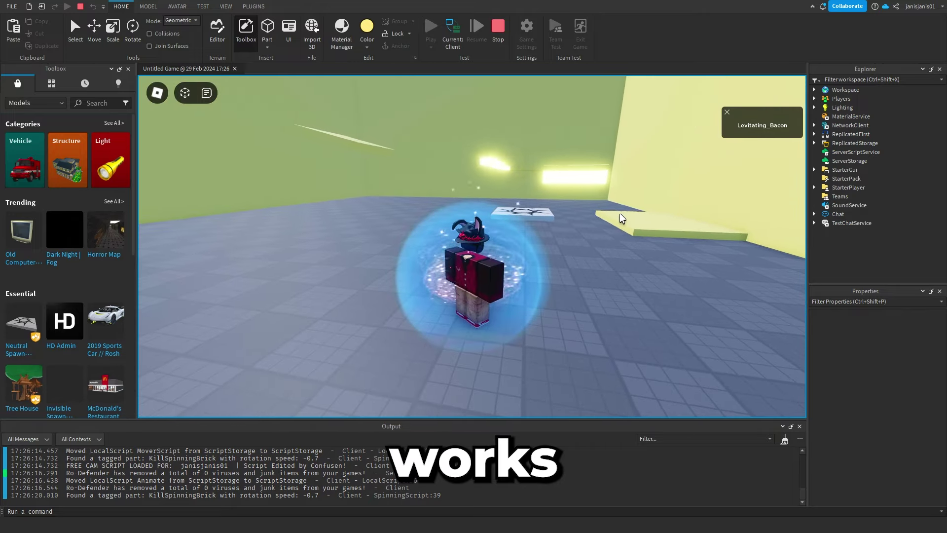
pyautogui.press('w')
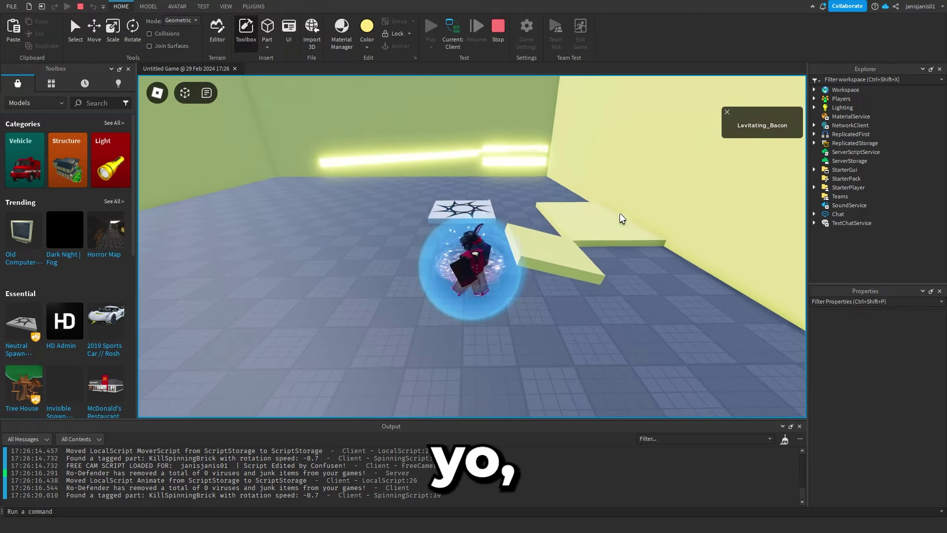
pyautogui.press('w')
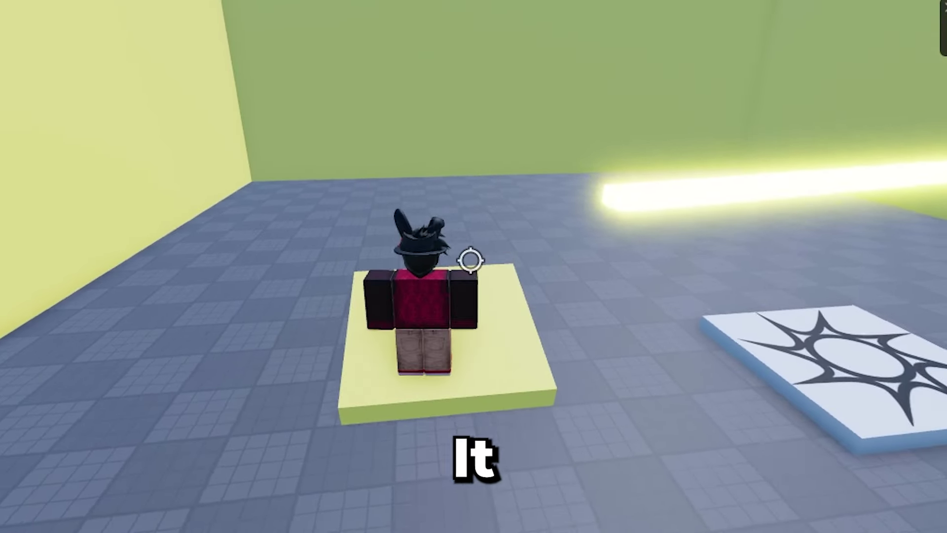
pyautogui.scroll(-3, 470, 259)
pyautogui.moveTo(469, 259); pyautogui.dragTo(470, 259, button='right')
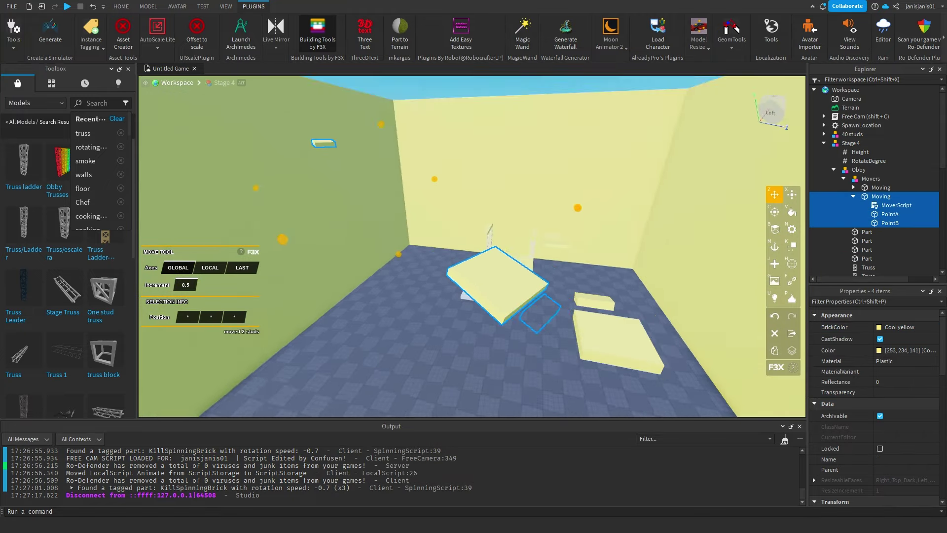
# Step: Duplicate the Moving platform twice and place the copies with F3X Rotate and Move
pyautogui.hotkey('ctrl', 'd')
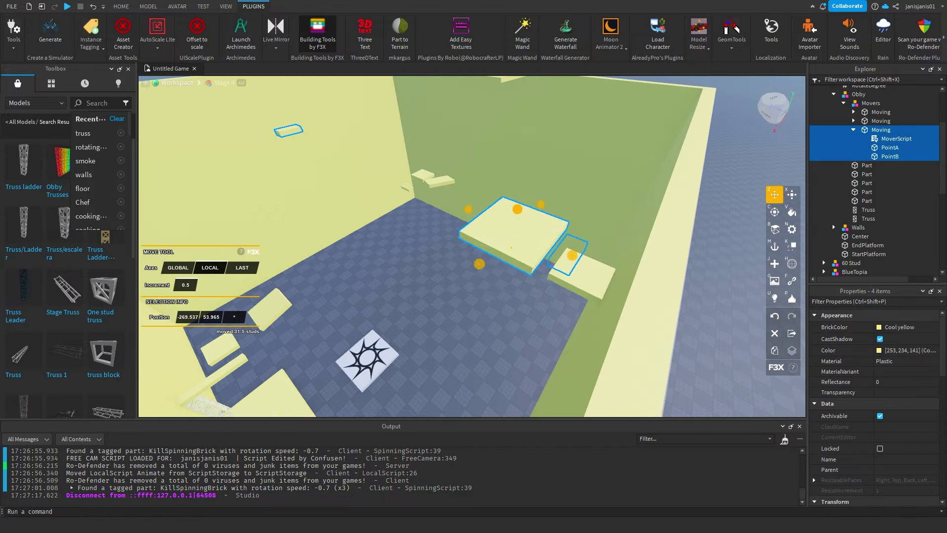
pyautogui.hotkey('ctrl', 'd')
pyautogui.press('c')
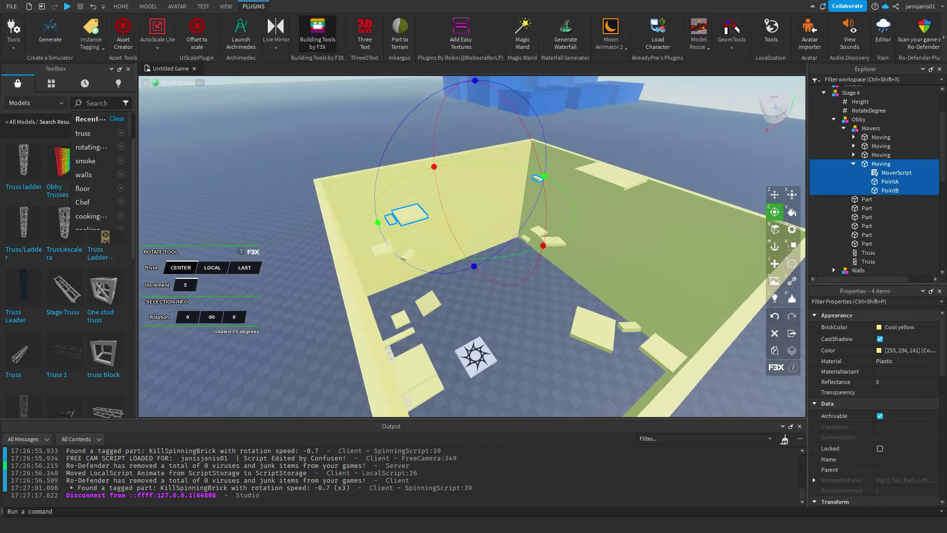
pyautogui.press('z')
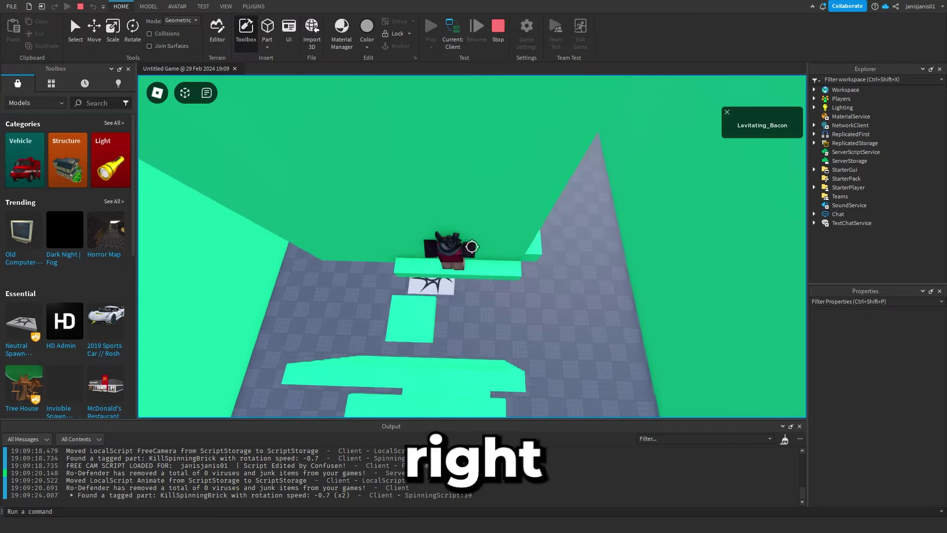
# Step: Walk the avatar onto the green ledge in the Stage 5 play-test
pyautogui.press('w')
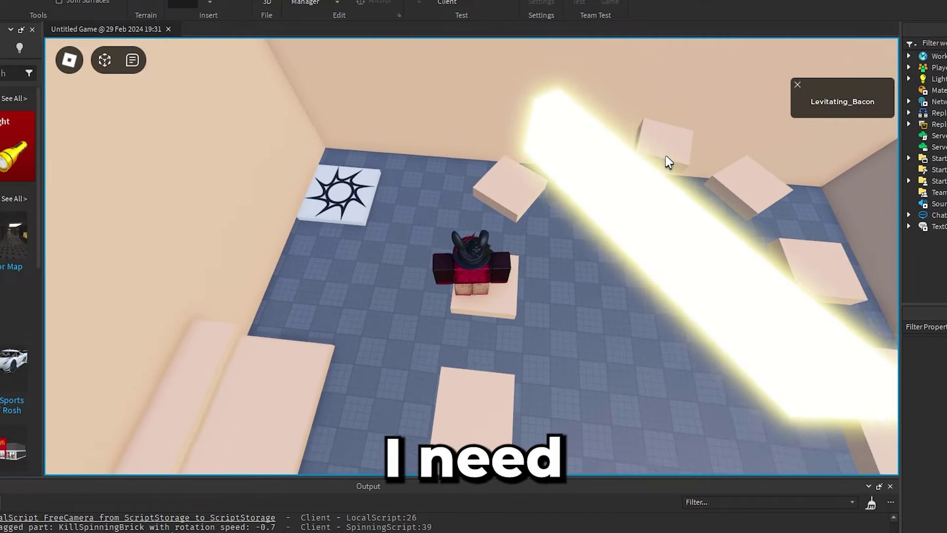
# Step: Steer the avatar through Stage 6, then start editing SpinningKillBrick's Rotate value
pyautogui.press('shift')
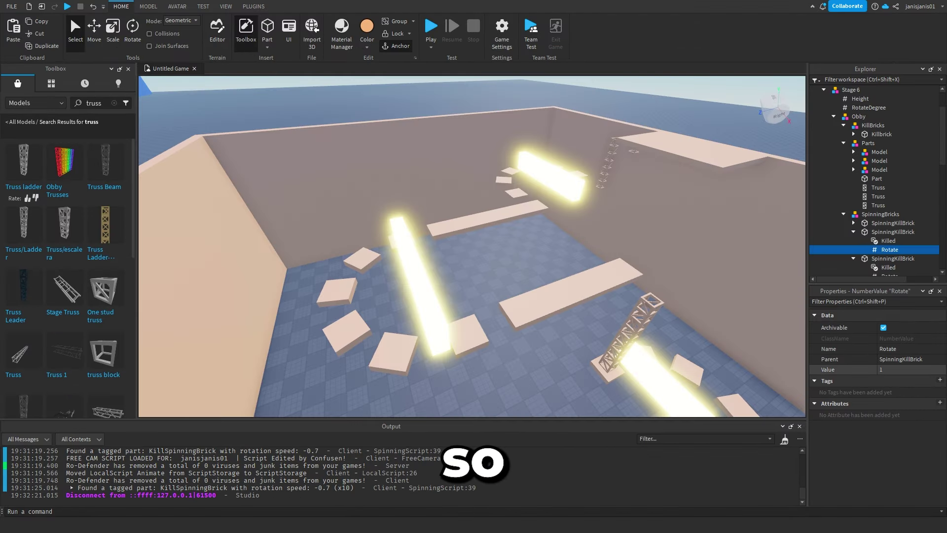
pyautogui.click(890, 249)
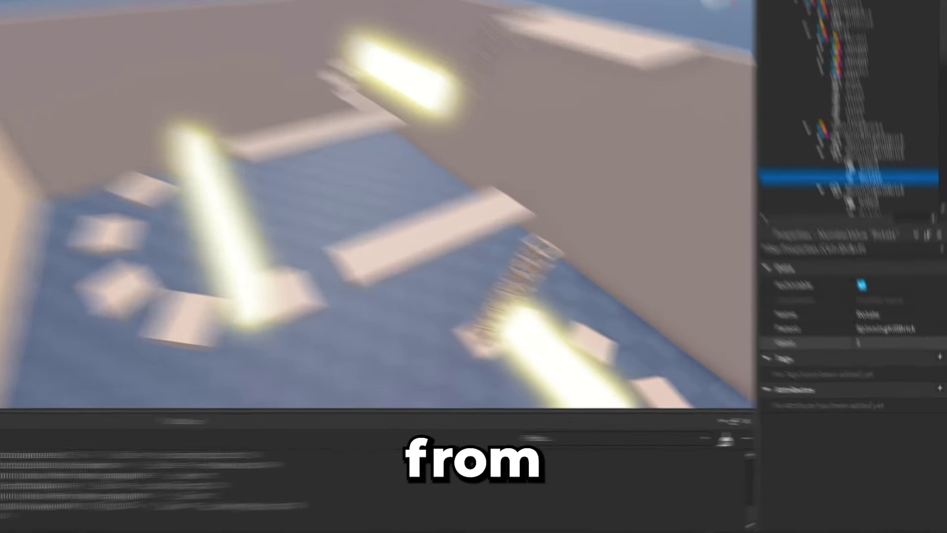
pyautogui.click(889, 369)
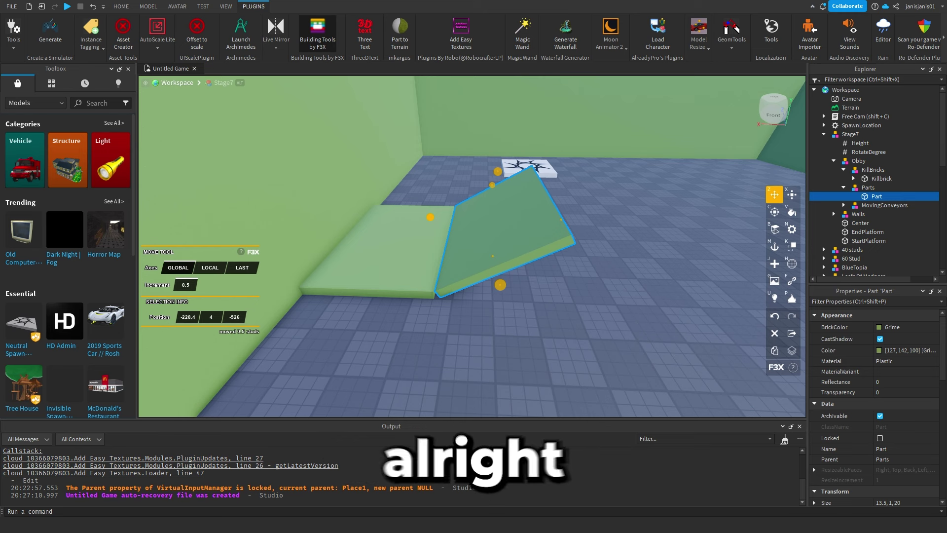
# Step: Play-test Stage7 with F5, turning the camera toward its spinning green brick
pyautogui.moveTo(473, 247); pyautogui.dragTo(493, 246, button='right')
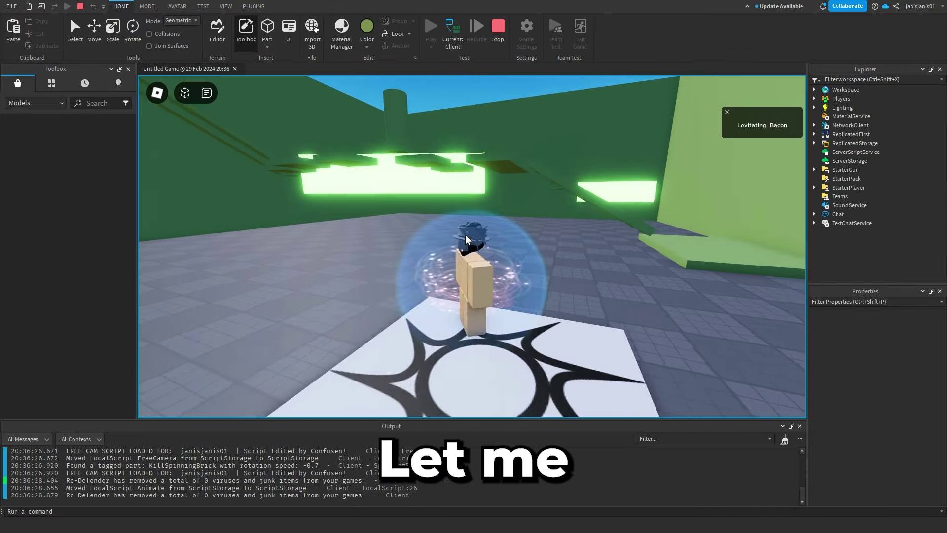
pyautogui.press('w')
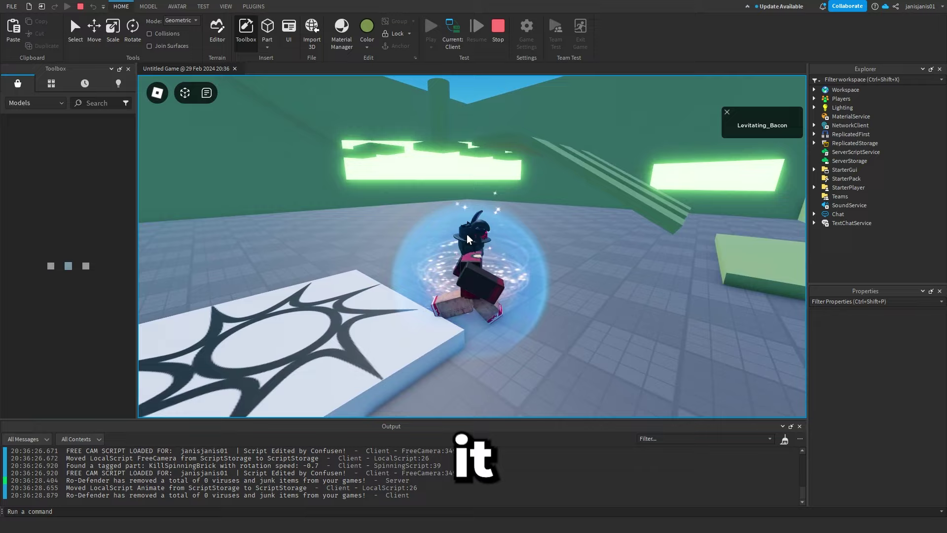
pyautogui.scroll(-5, 467, 234)
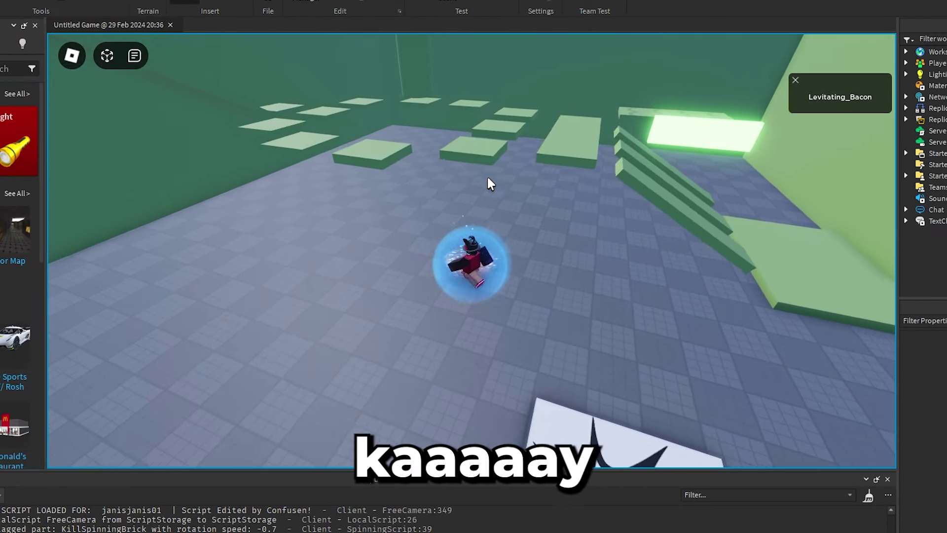
pyautogui.moveTo(487, 176); pyautogui.dragTo(487, 175, button='right')
pyautogui.moveTo(411, 222); pyautogui.dragTo(417, 190, button='right')
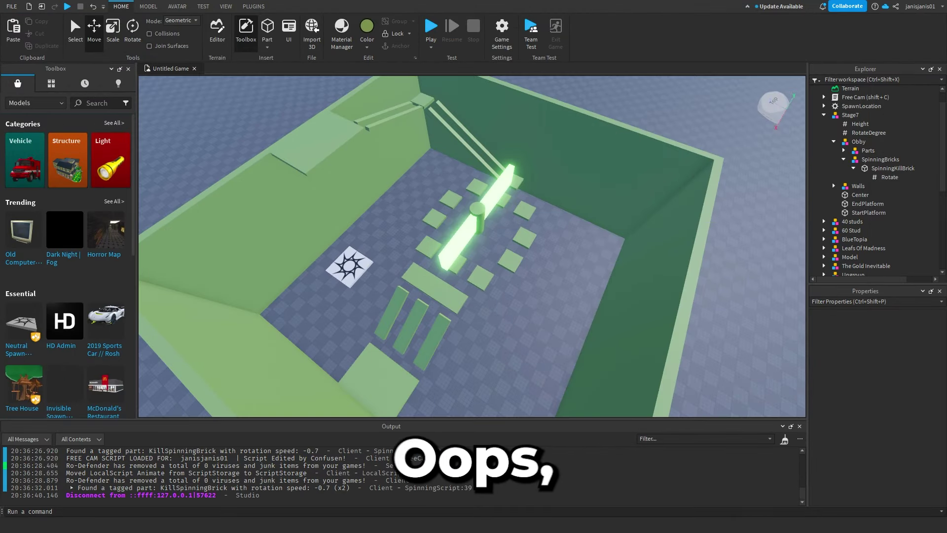
pyautogui.press('F5')
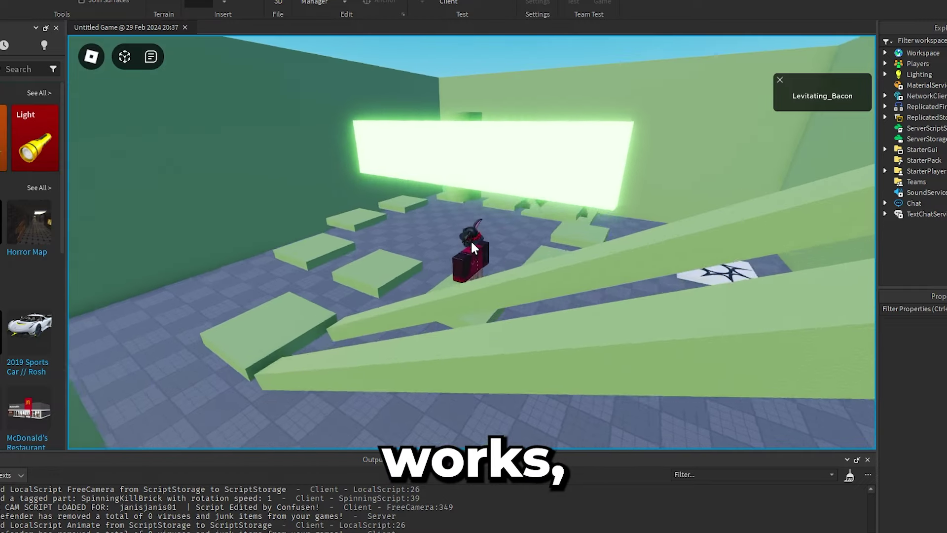
pyautogui.moveTo(470, 240); pyautogui.dragTo(462, 176, button='right')
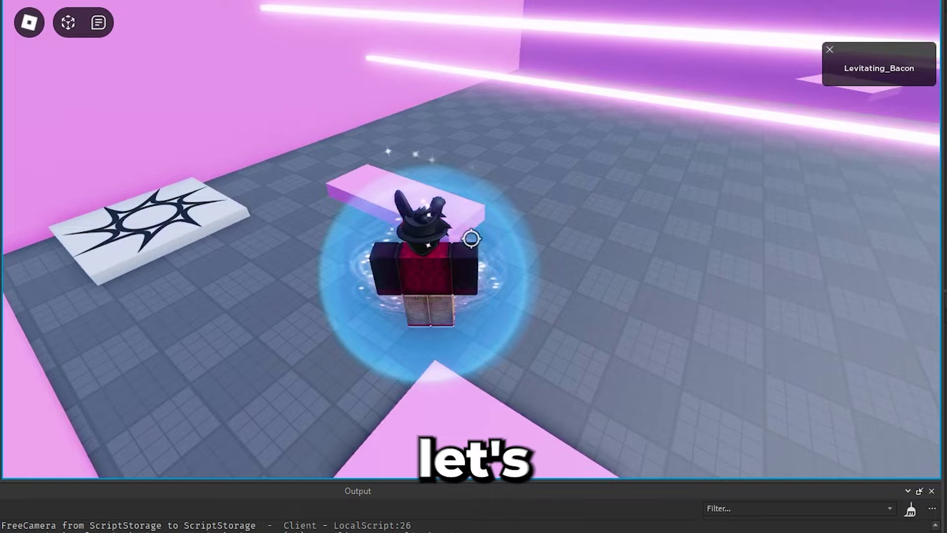
# Step: Jump the avatar onto the pink platform during the Stage 8 play-test
pyautogui.press('space')
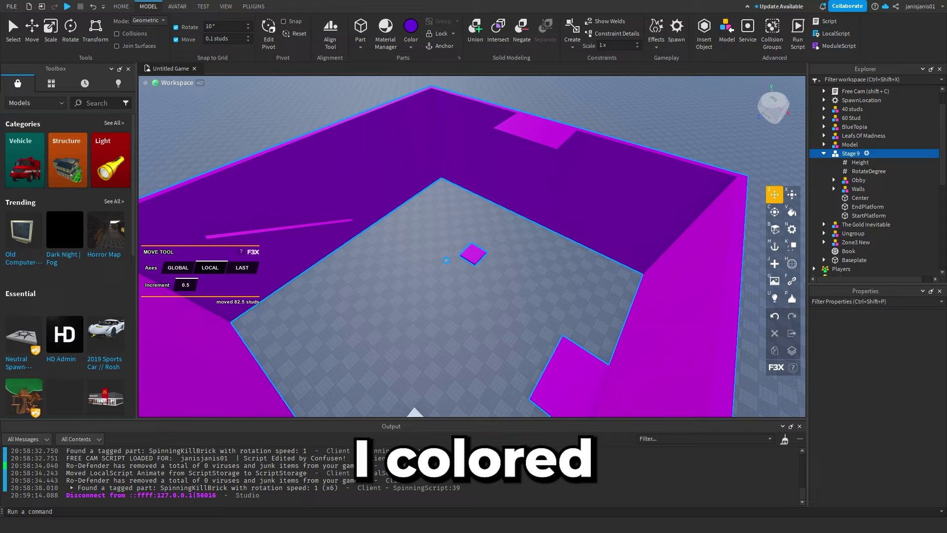
# Step: Fly toward Stage 9's purple pad, then orbit out to see all coloured stage boxes
pyautogui.press('w')
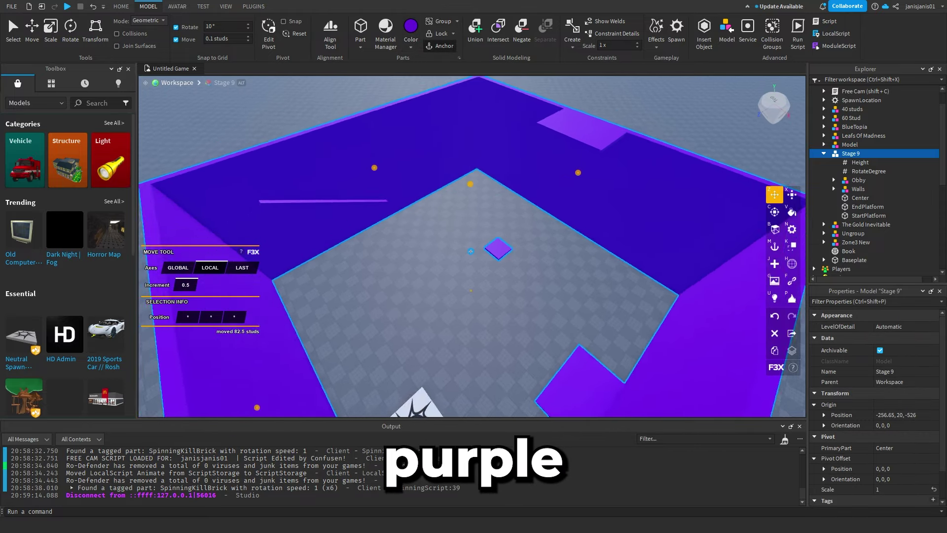
pyautogui.moveTo(433, 112); pyautogui.dragTo(433, 112, button='right')
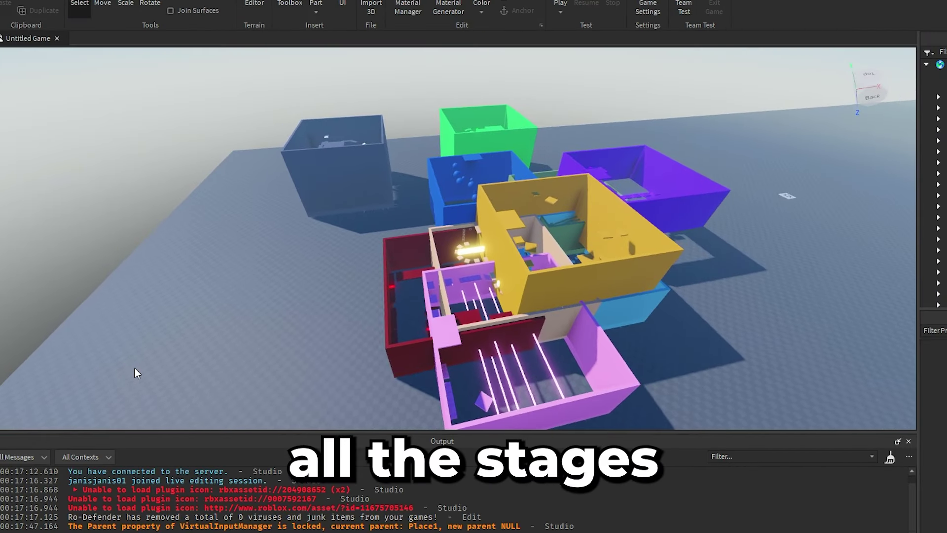
pyautogui.moveTo(134, 368); pyautogui.dragTo(58, 365, button='right')
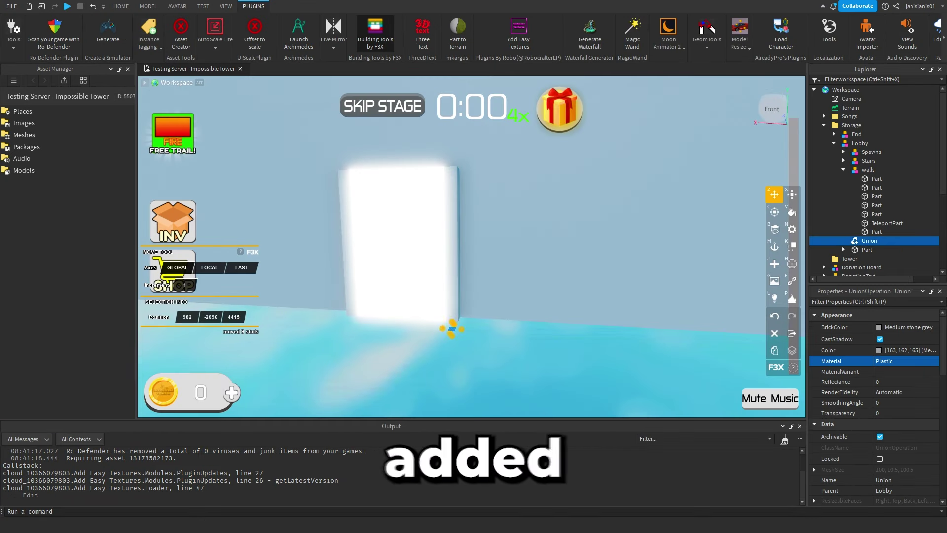
# Step: Select a lobby wall part and bring the view close to the glowing PRO TOWER door
pyautogui.click(877, 232)
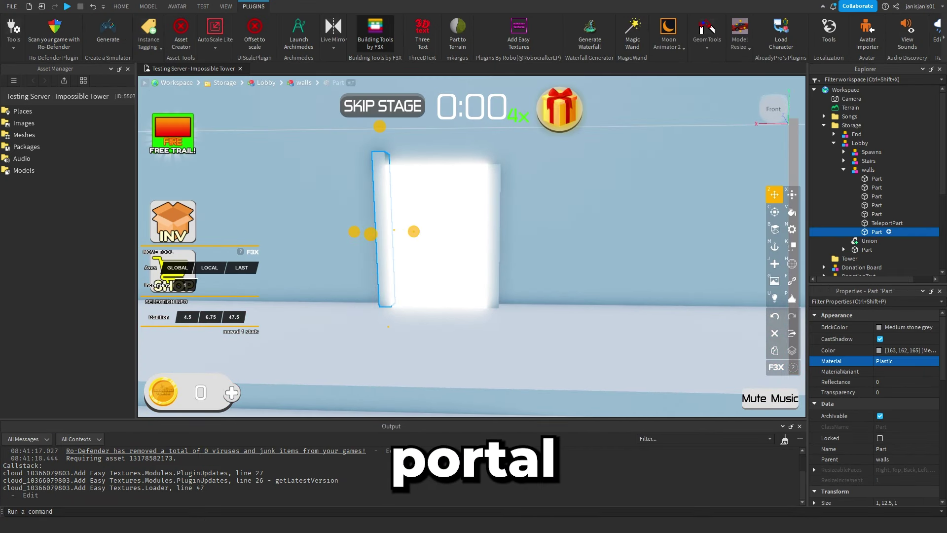
pyautogui.press('w')
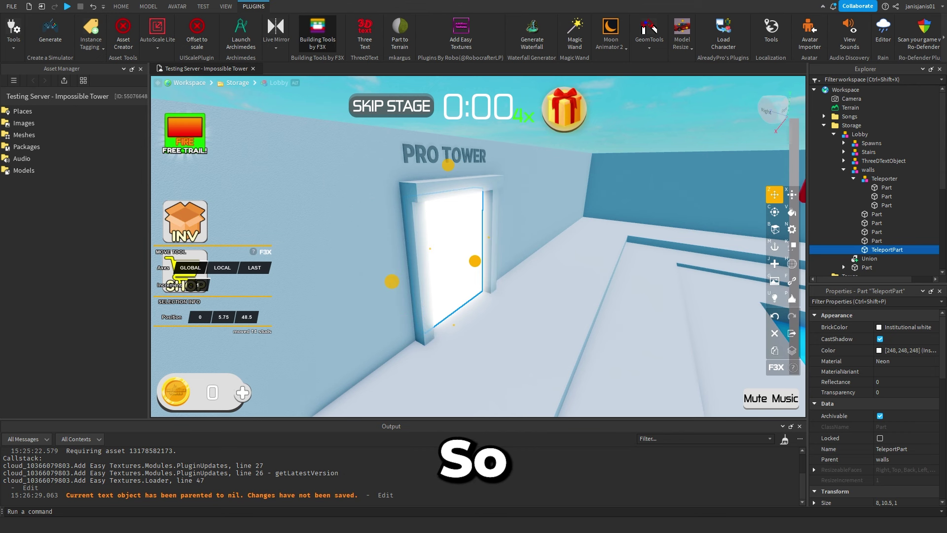
pyautogui.press('w')
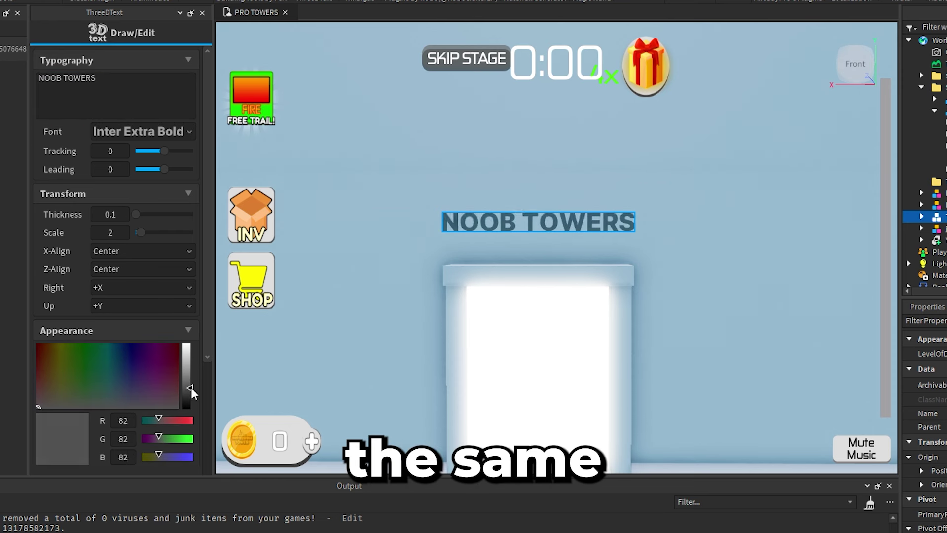
# Step: Move the NOOB TOWERS sign up so it sits above the Pro Towers return door
pyautogui.moveTo(493, 346); pyautogui.dragTo(476, 332, button='right')
pyautogui.click(202, 13)
pyautogui.moveTo(473, 197); pyautogui.dragTo(542, 158, button='right')
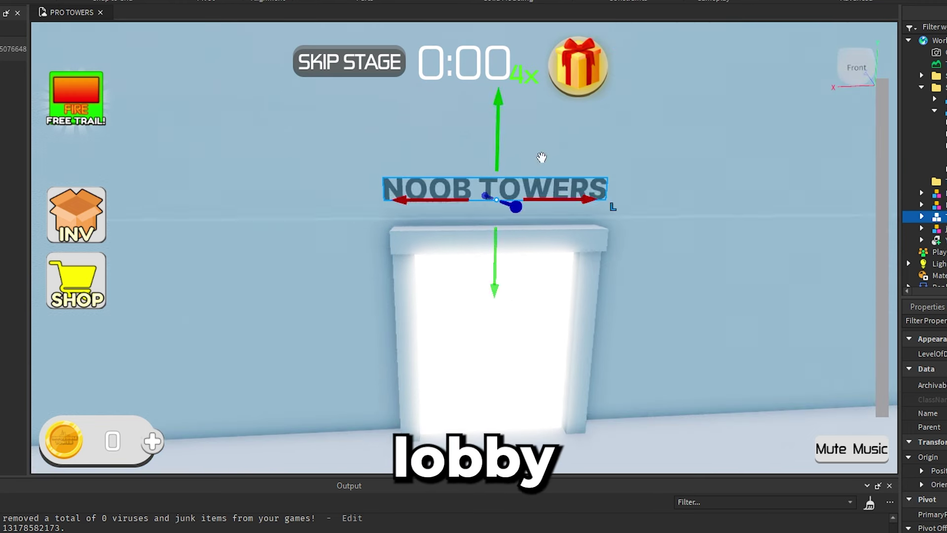
pyautogui.scroll(-5, 541, 158)
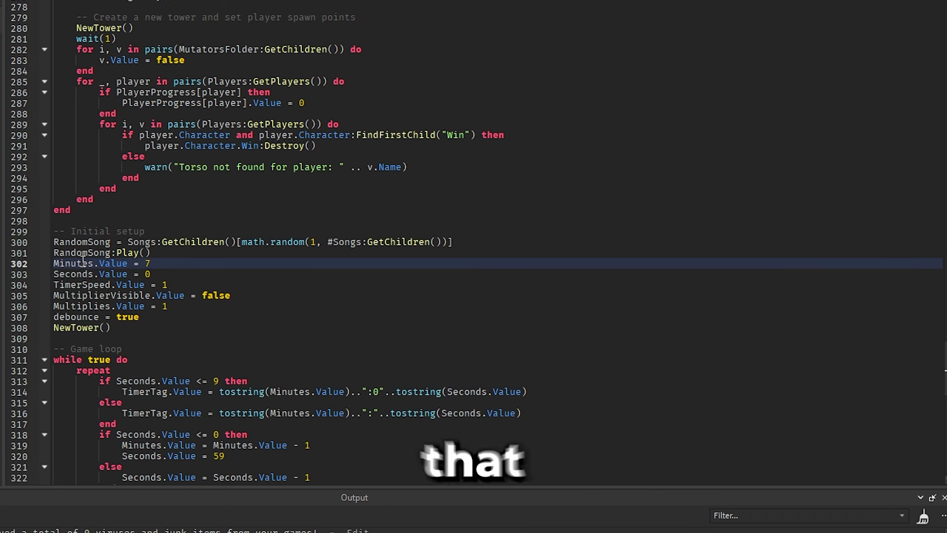
pyautogui.scroll(-8, 83, 261)
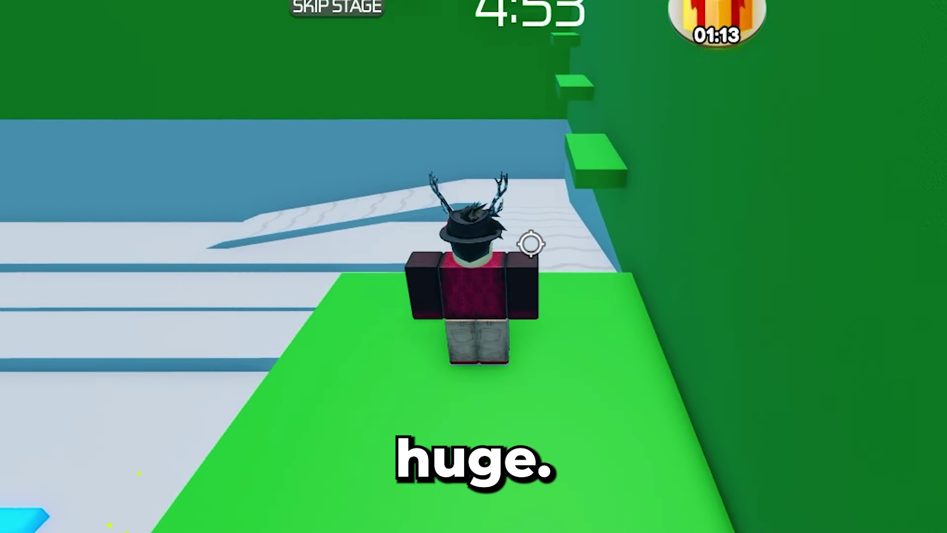
# Step: Climb the trusses and platforms of the green easy stages up to face the red stage
pyautogui.press('shift')
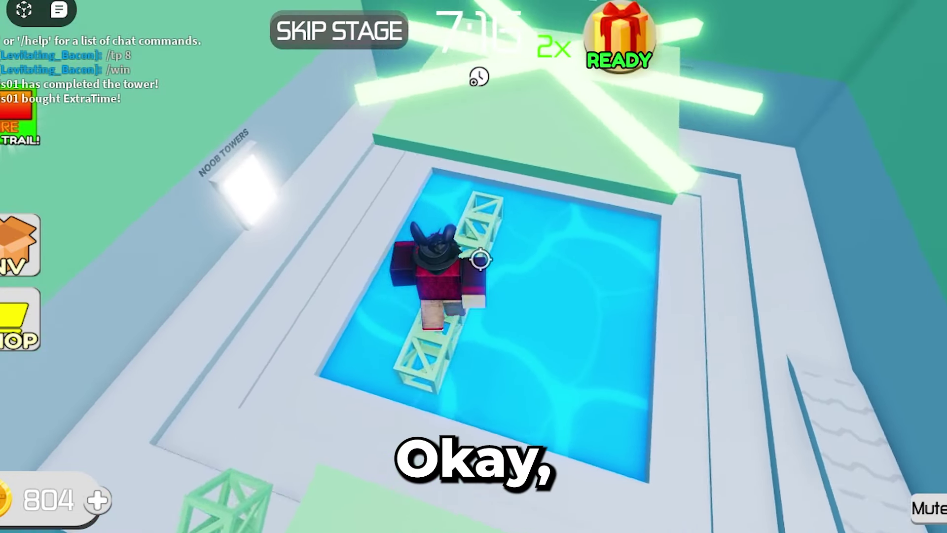
pyautogui.press('w')
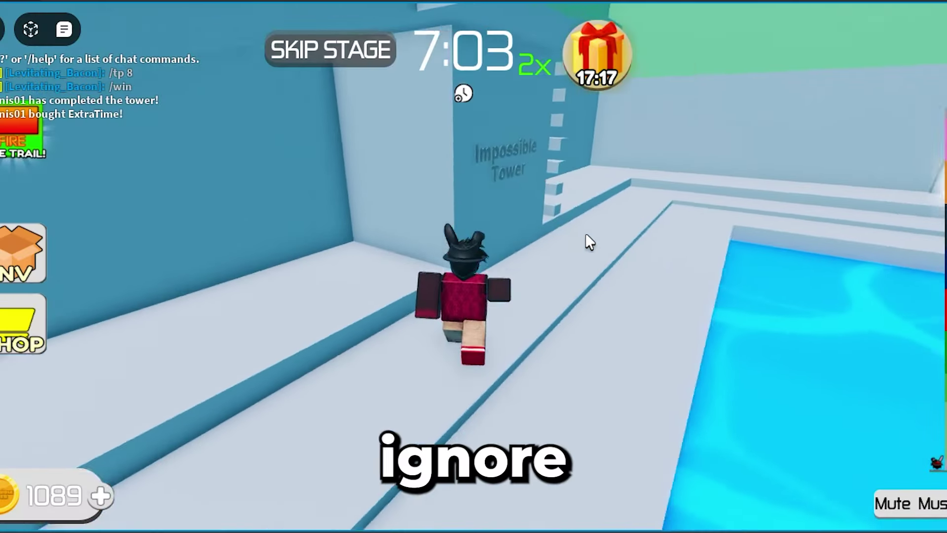
pyautogui.press('w')
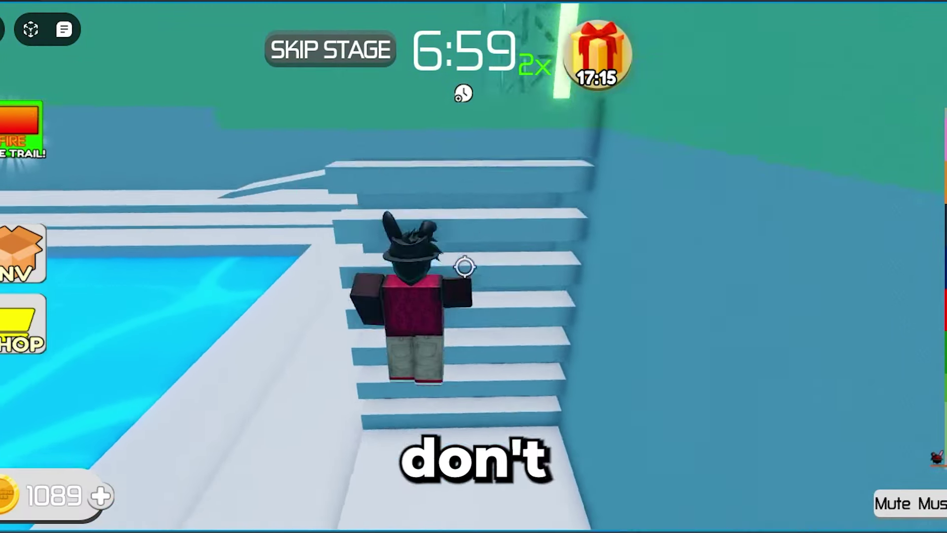
pyautogui.press('w')
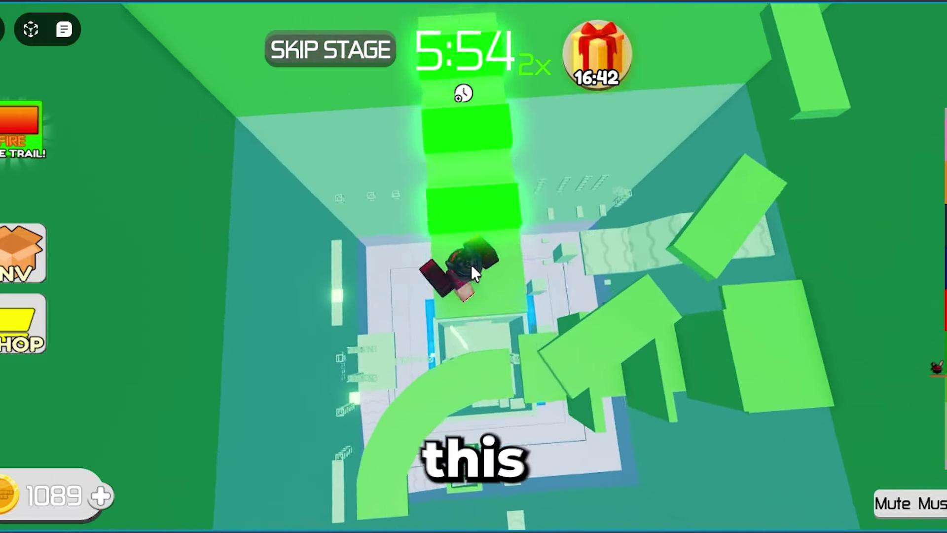
pyautogui.press('w')
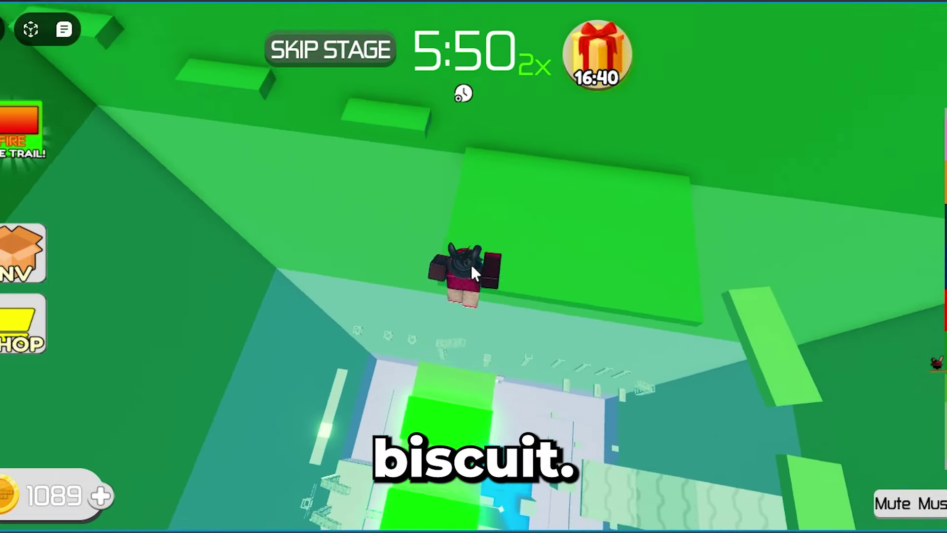
pyautogui.press('w')
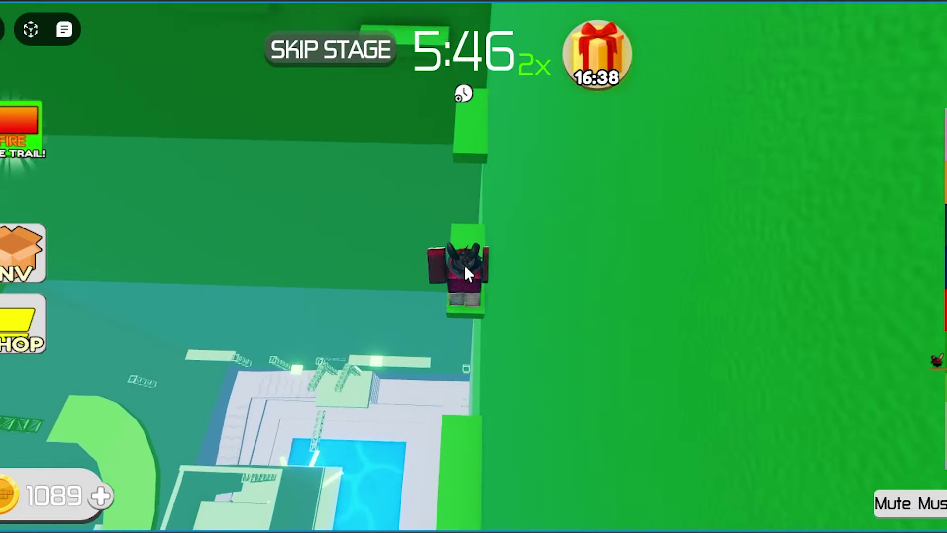
pyautogui.press('shift')
pyautogui.press('shift')
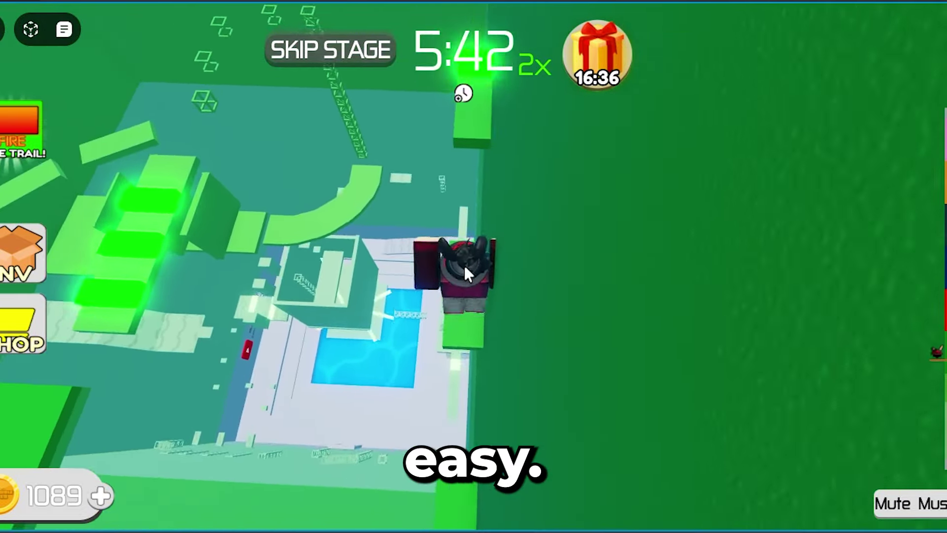
pyautogui.press('shift')
pyautogui.press('shift')
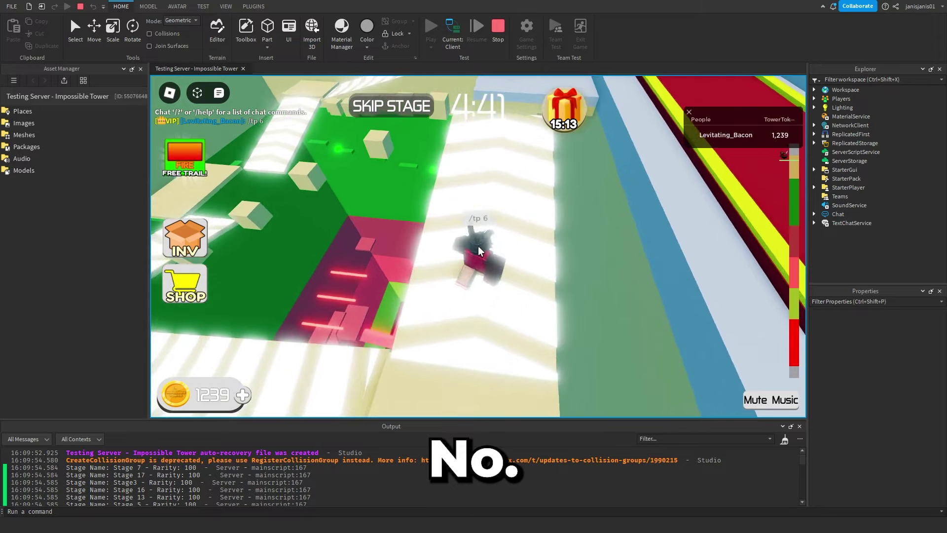
pyautogui.press('shift')
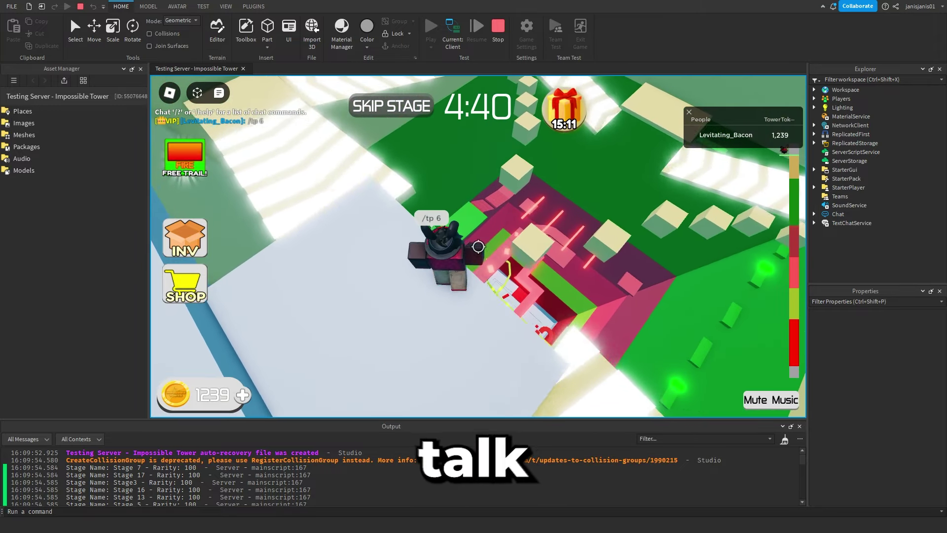
# Step: Swing the camera down toward the red stage and move it in toward the tower wall
pyautogui.press('shift')
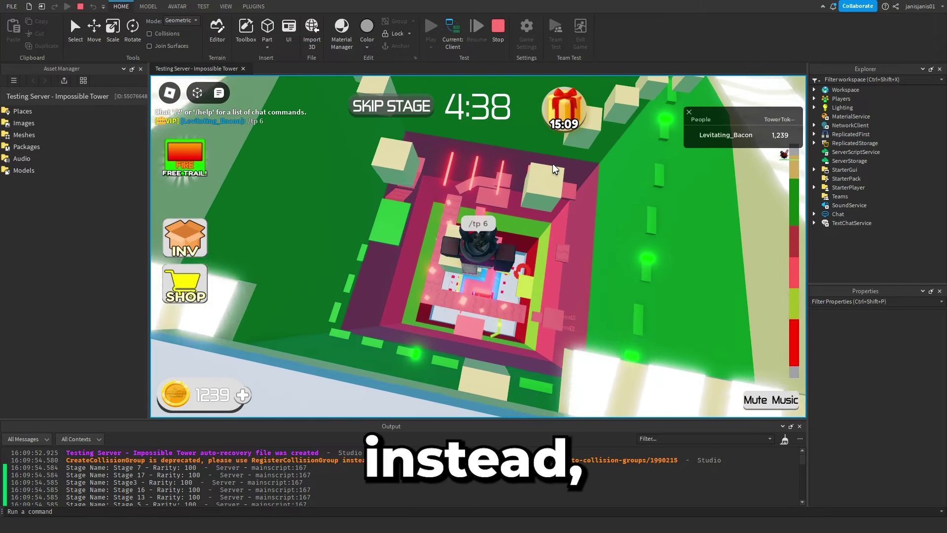
pyautogui.moveTo(555, 169); pyautogui.dragTo(479, 250, button='right')
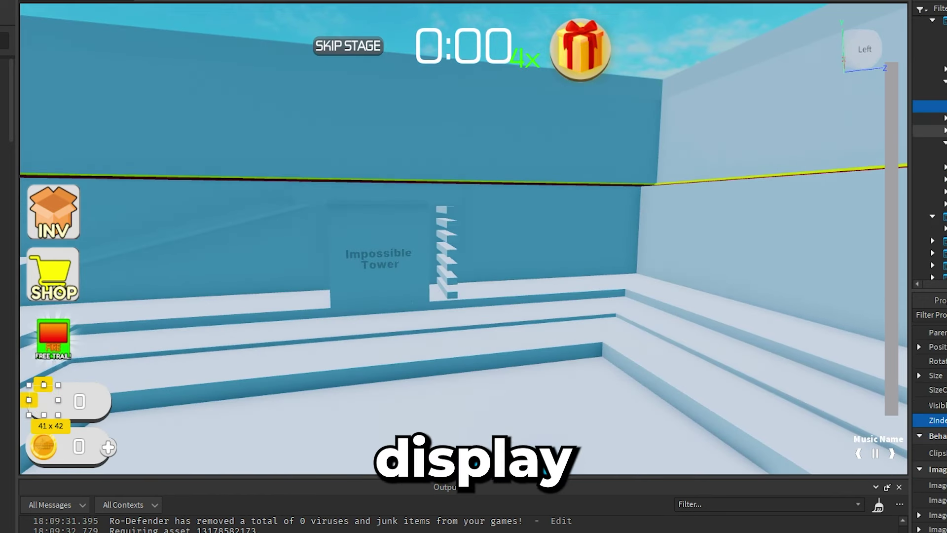
pyautogui.press('w')
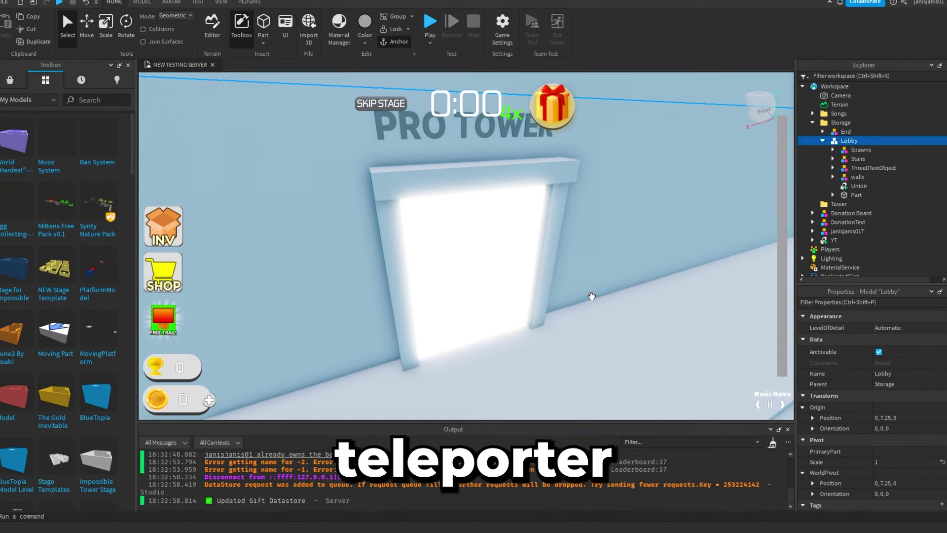
# Step: Make the door script read player.leaderstats.Wins, then walk the avatar to the door to test
pyautogui.write('layer.')
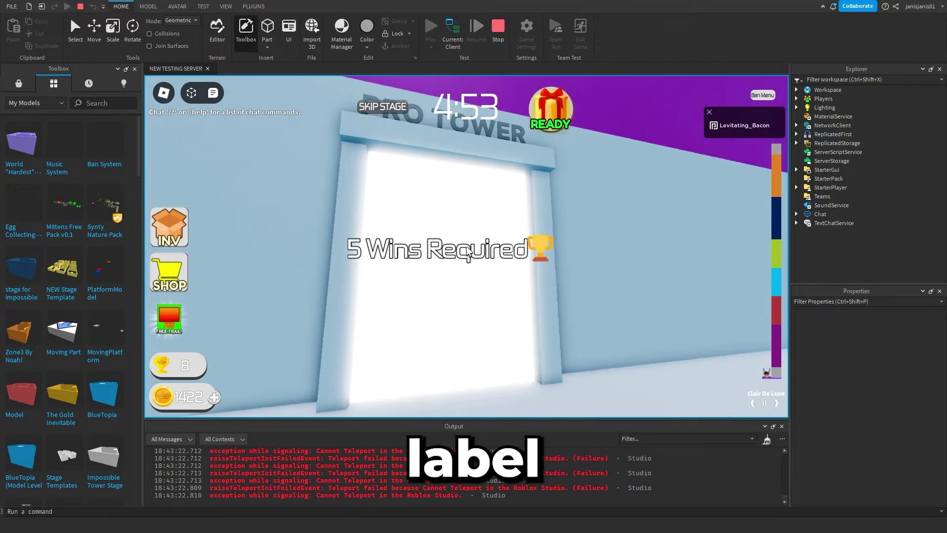
pyautogui.moveTo(469, 252); pyautogui.dragTo(467, 252, button='right')
pyautogui.scroll(-3, 213, 338)
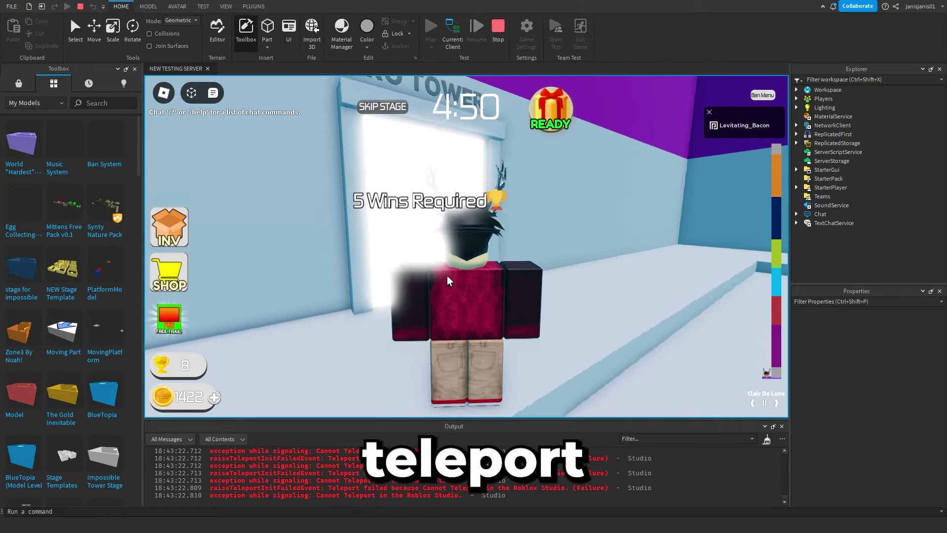
pyautogui.press('w')
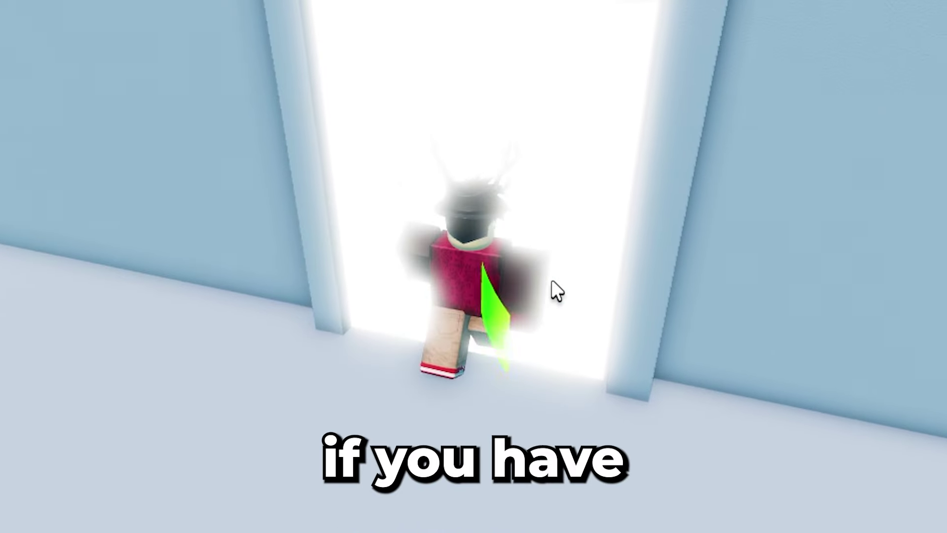
pyautogui.press('s')
pyautogui.moveTo(539, 272); pyautogui.dragTo(535, 265, button='right')
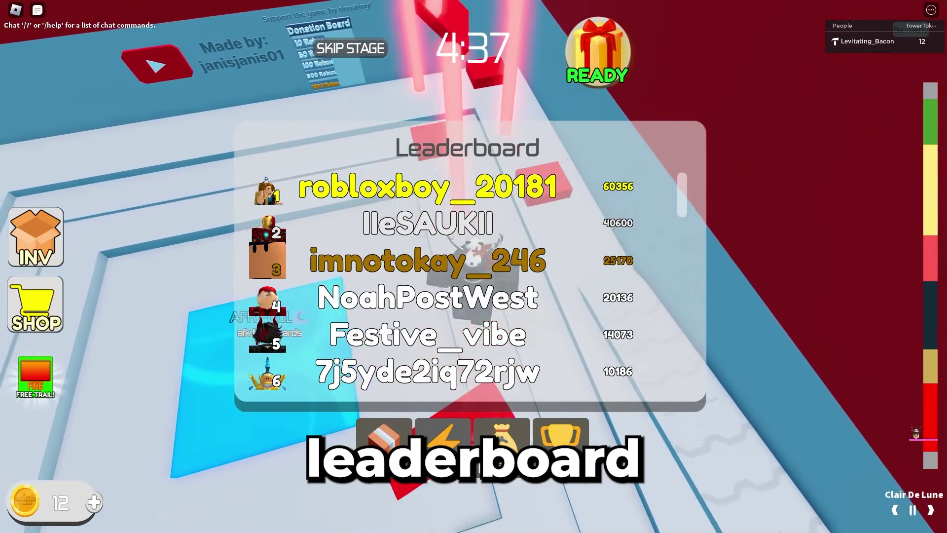
# Step: Walk toward the AFK POOL and open the Competition leaderboard to check the Wins list
pyautogui.scroll(-3, 468, 279)
pyautogui.scroll(-5, 469, 279)
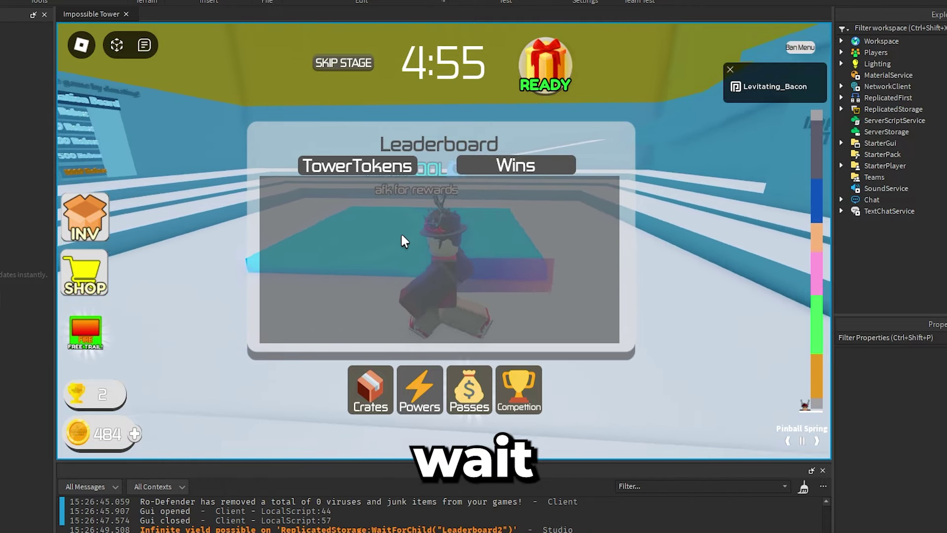
pyautogui.press('w')
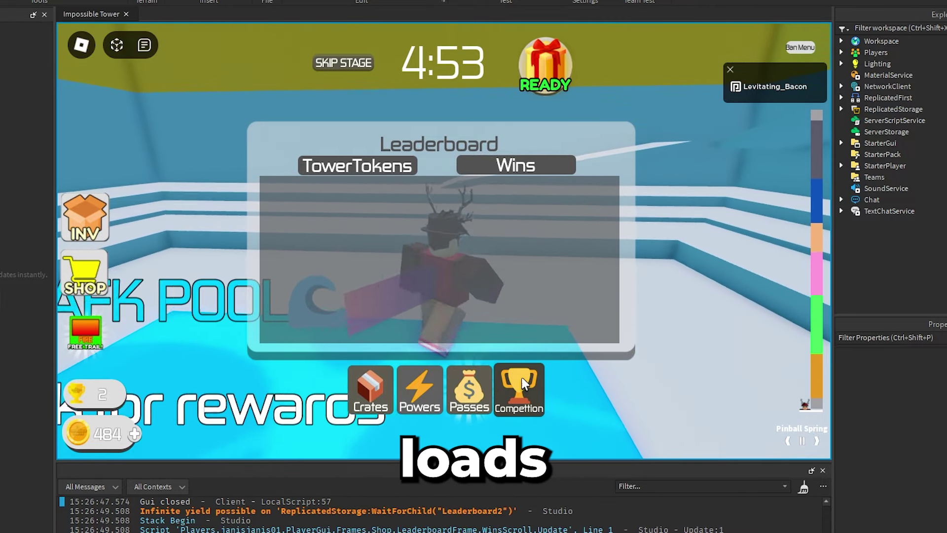
pyautogui.click(524, 384)
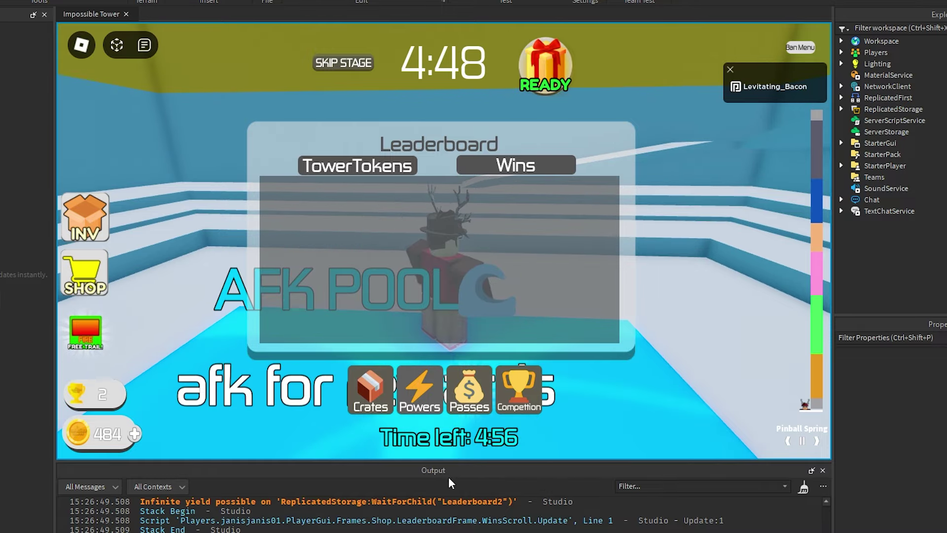
pyautogui.scroll(5, 422, 515)
pyautogui.scroll(-5, 440, 527)
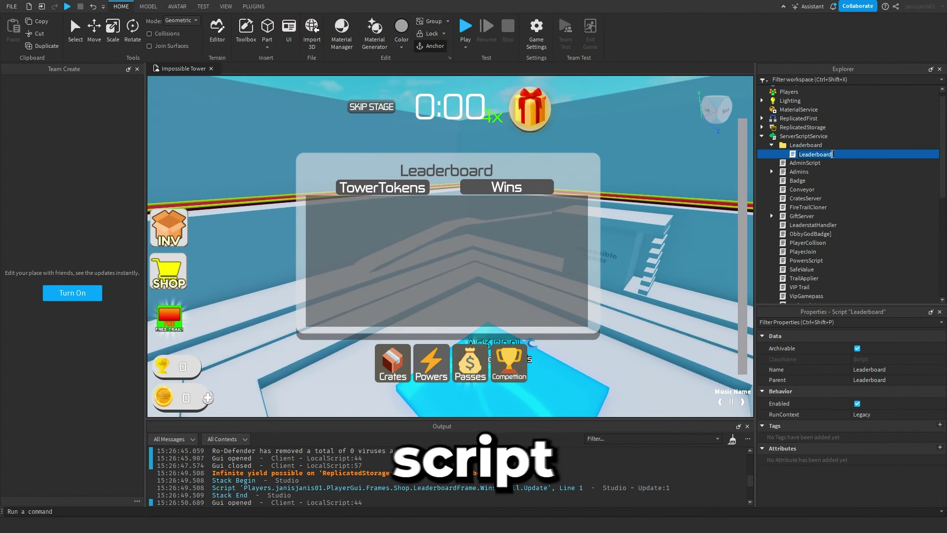
# Step: Duplicate the TowerTokens script as Wins and point its data store to leaderboard2
pyautogui.hotkey('ctrl', 'd')
pyautogui.press('F2')
pyautogui.doubleClick(809, 163)
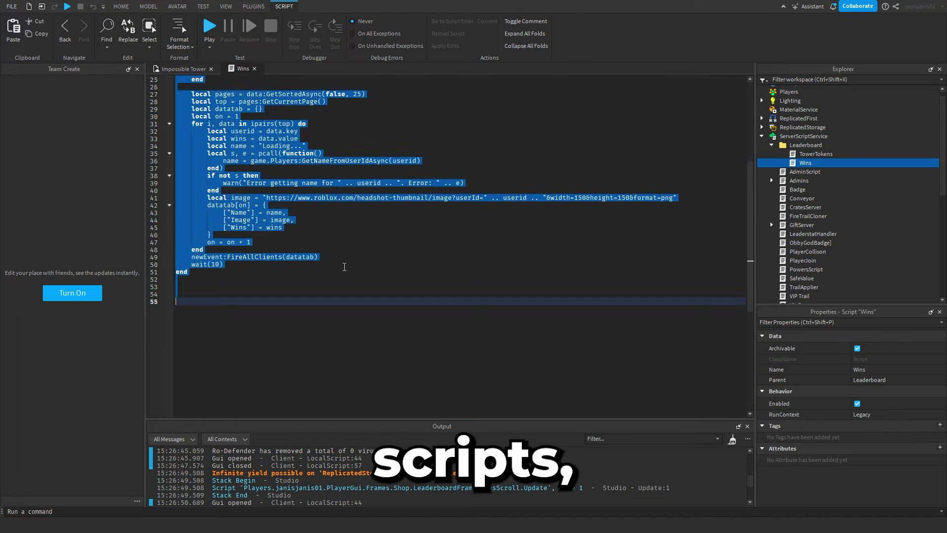
pyautogui.write('2')
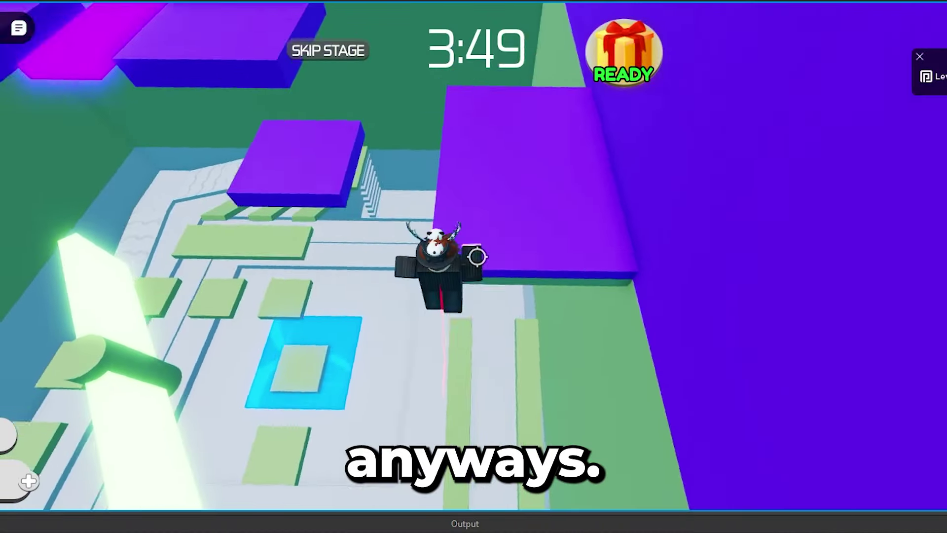
# Step: Unlock the camera to look over the tower path from the top purple stages
pyautogui.press('shift')
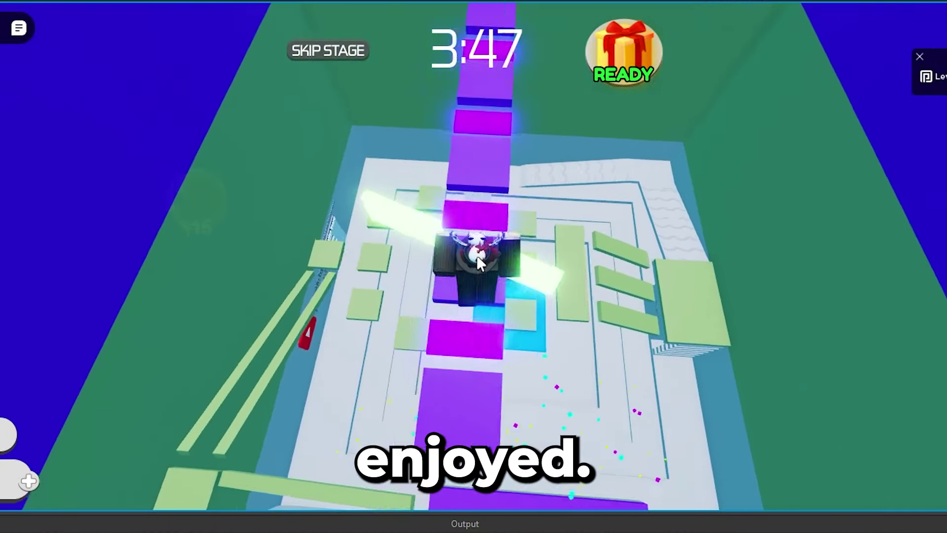